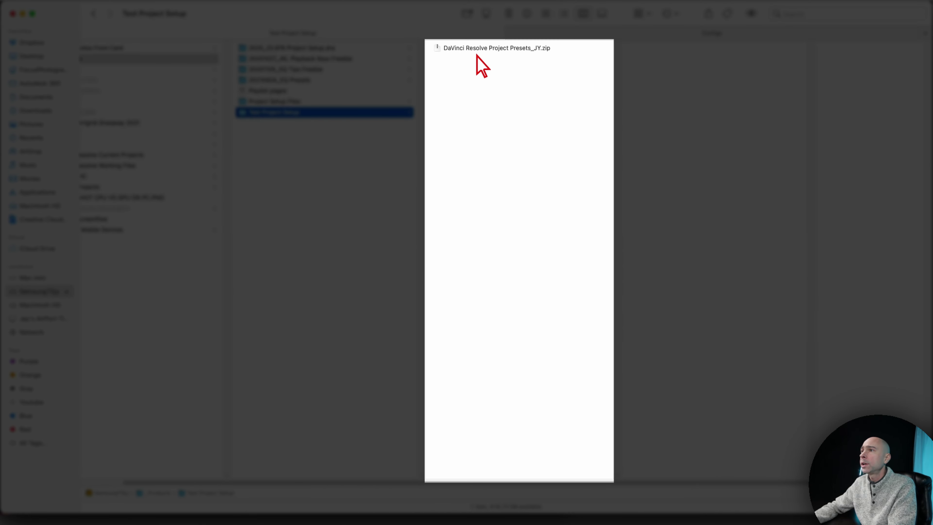
Extract the DaVinci Resolve Project Presets_JY zip to reveal its 4K and 1080HD XML presets
click(475, 48)
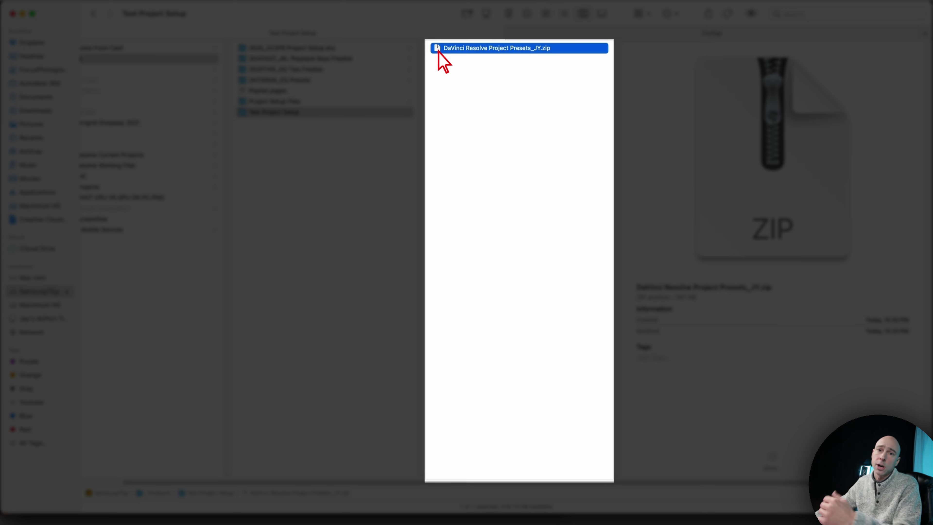
double_click(438, 51)
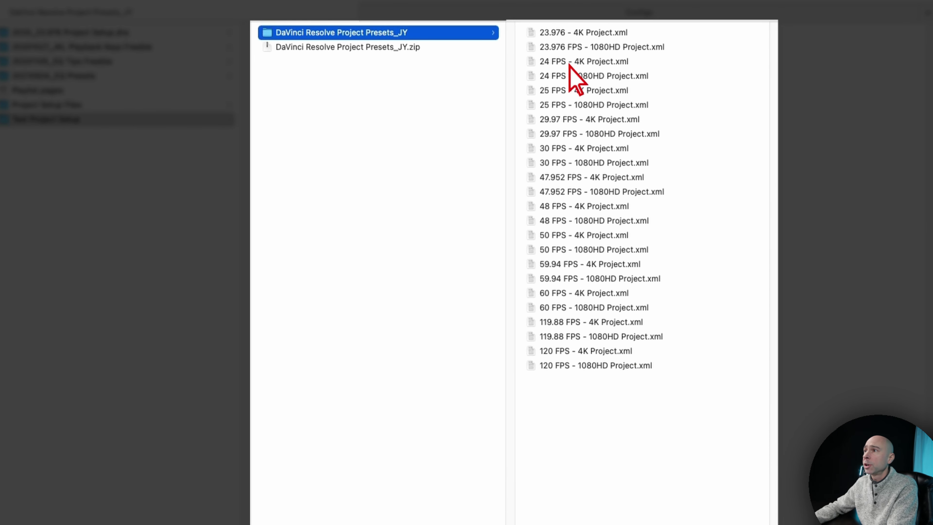
Preview the 23.976 - 4K and 23.976 FPS - 1080HD Project XML files
click(556, 33)
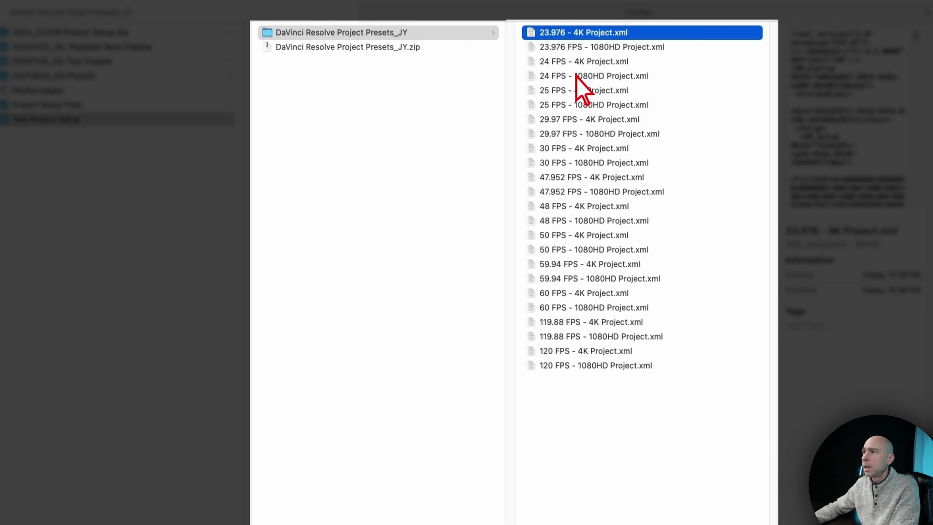
click(559, 47)
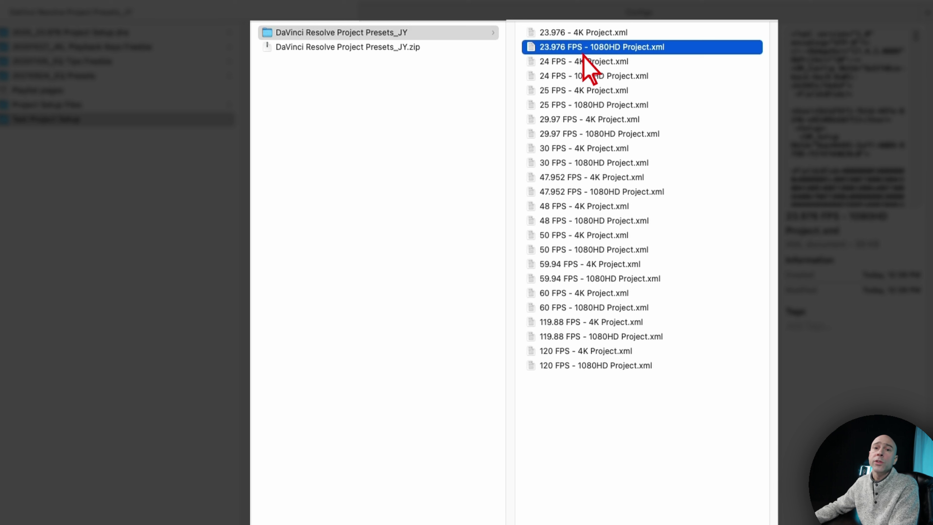
click(561, 33)
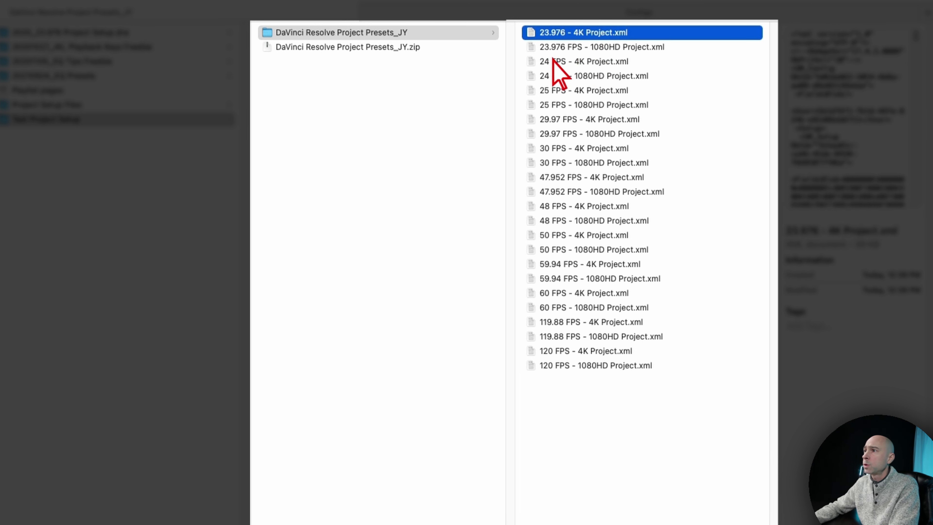
click(583, 34)
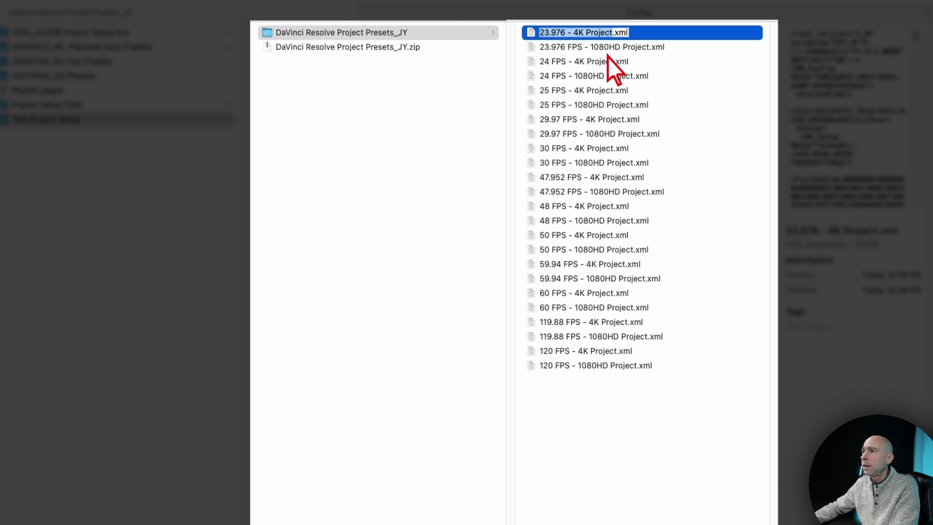
click(593, 47)
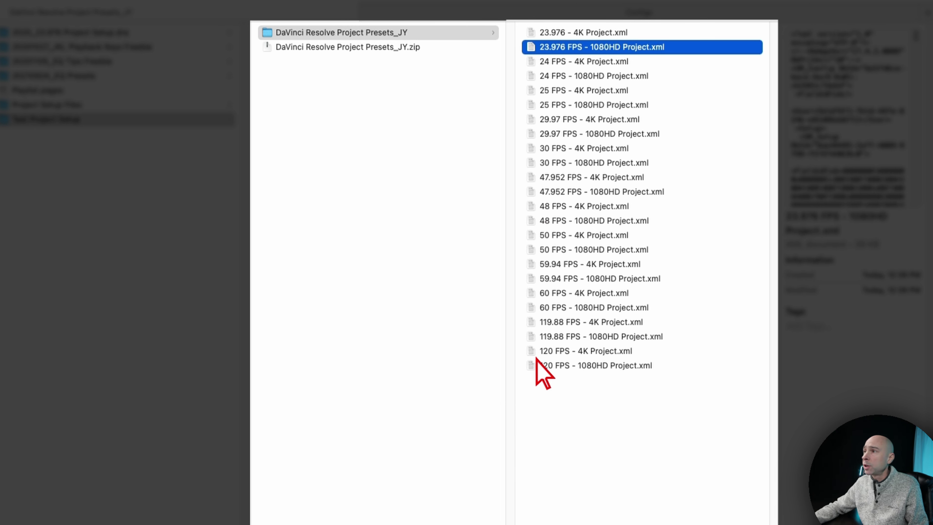
Select all 24 XML preset files, 24 FPS through 120 FPS, ready to copy
click(564, 63)
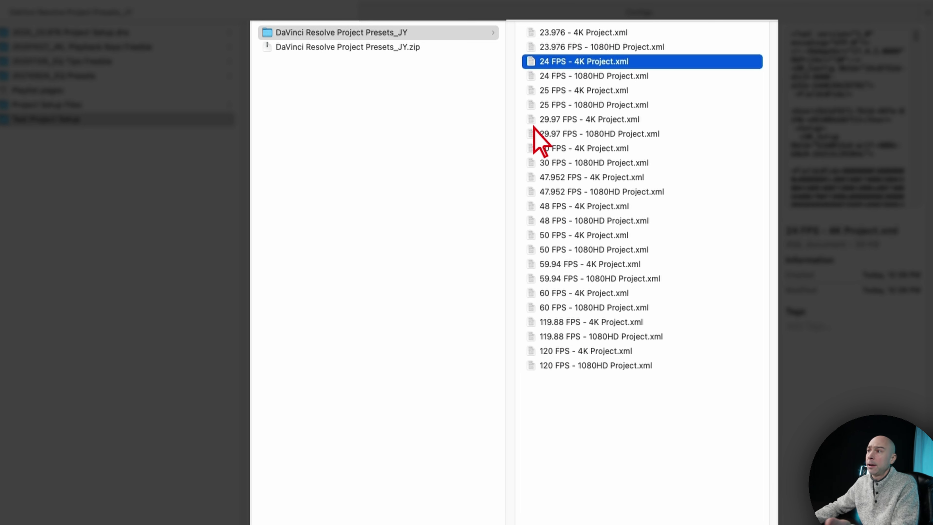
click(548, 352)
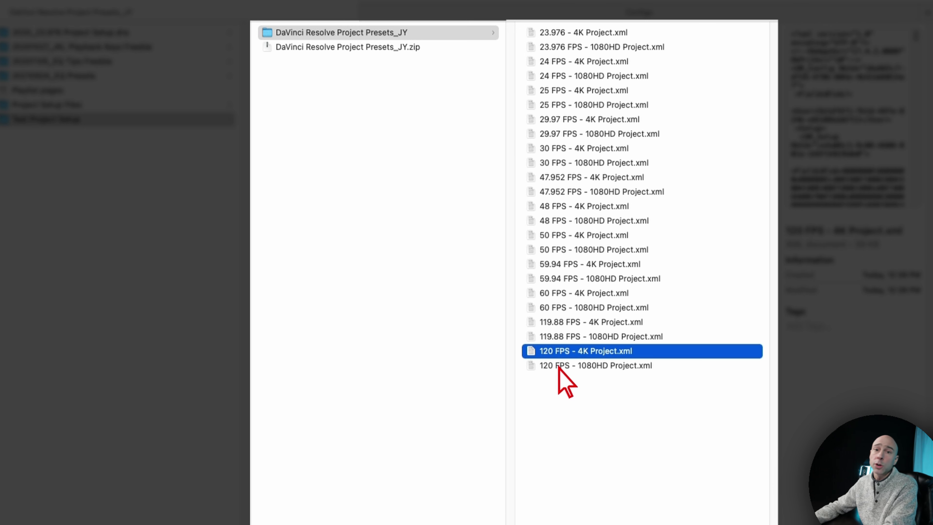
key(Down)
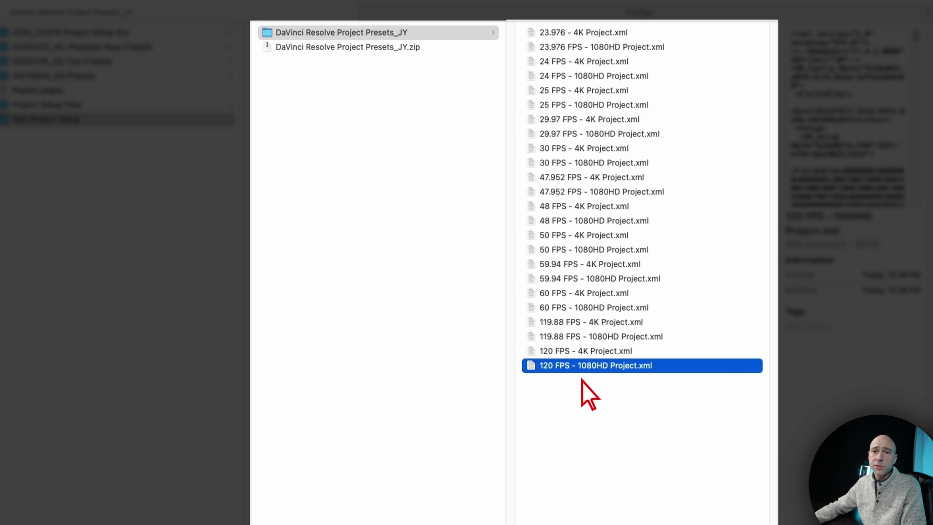
shift+click(604, 33)
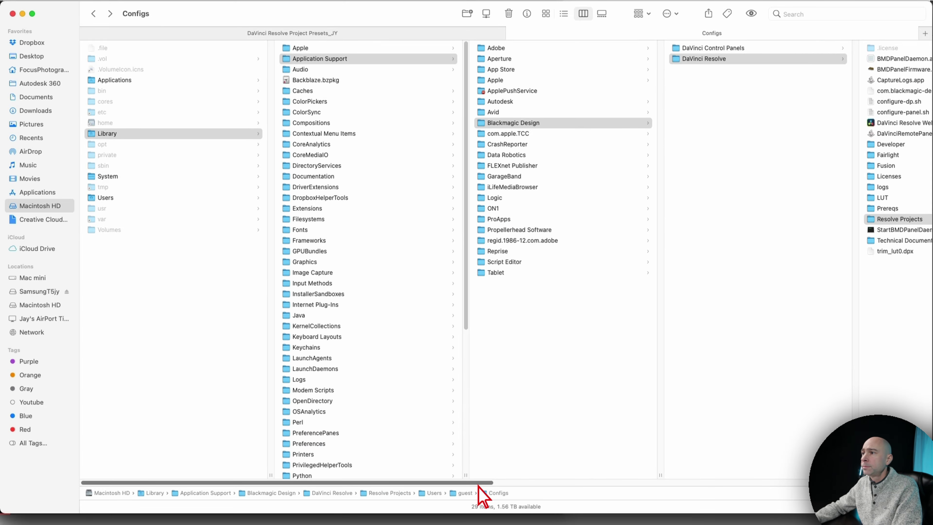
Browse in column view to Resolve Projects › Users › guest › Configs under Blackmagic Design
drag(478, 483, 734, 500)
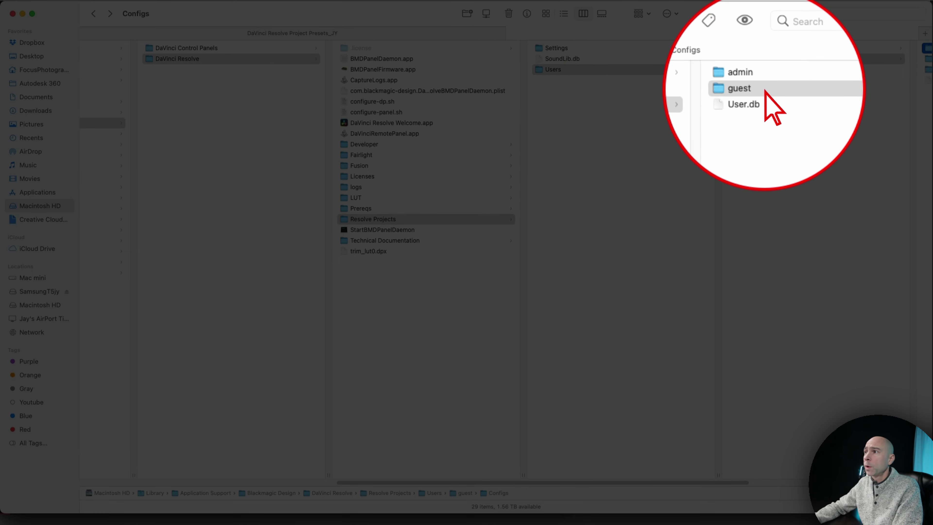
scroll(756, 489, right, 5)
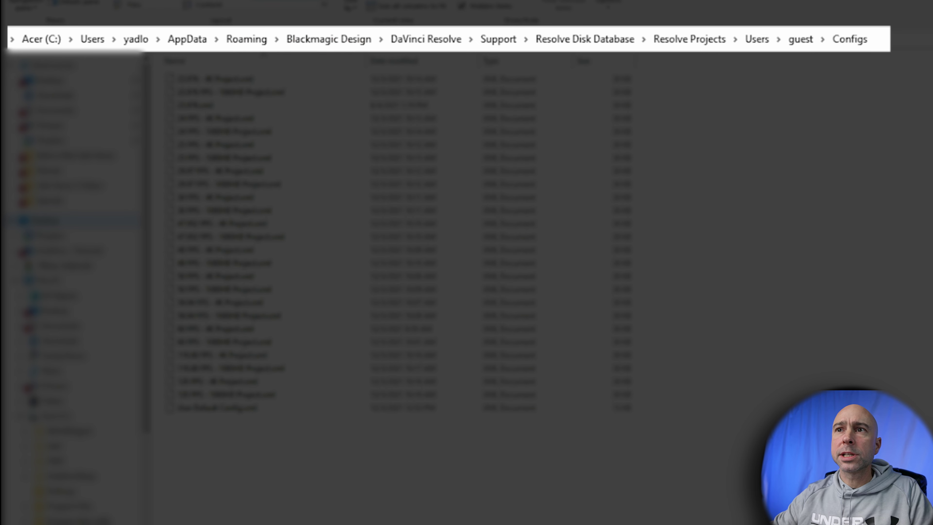
Show the Windows Configs path under AppData › Roaming › Blackmagic Design, then return to Resolve
click(432, 50)
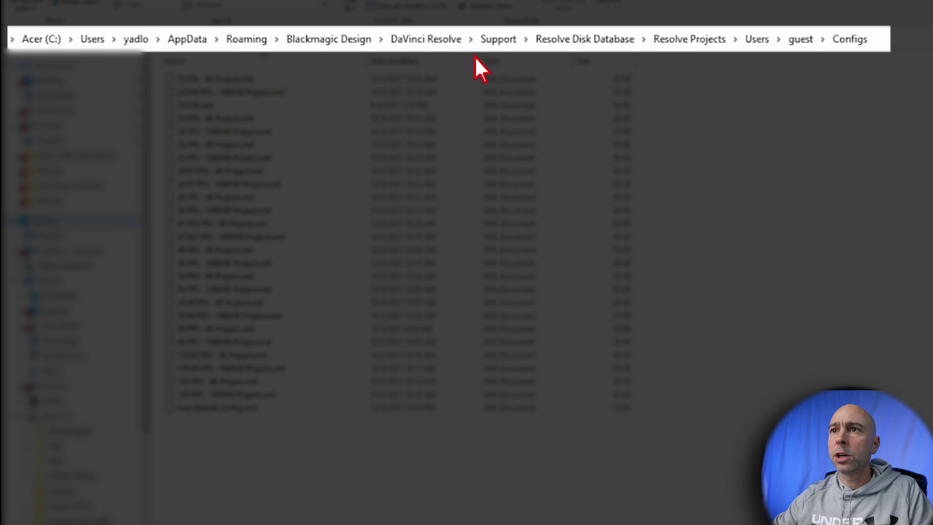
click(507, 56)
click(569, 48)
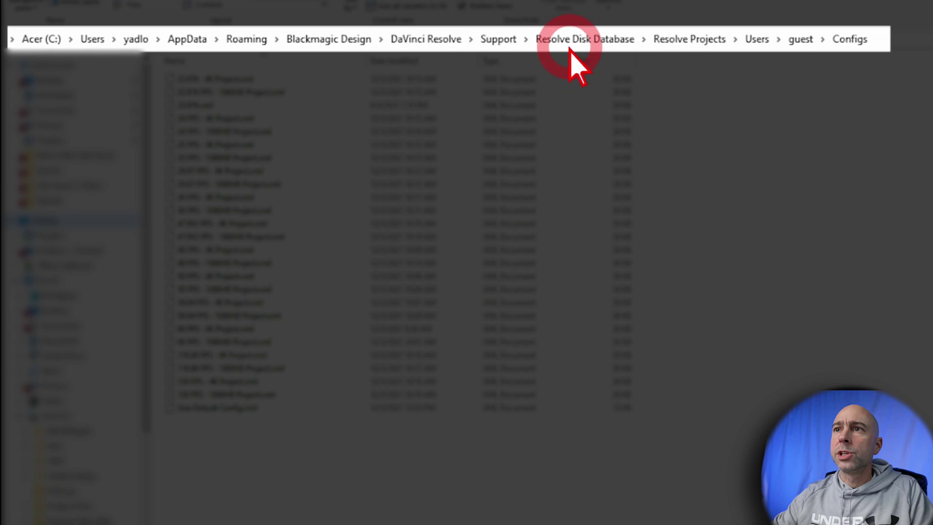
click(695, 51)
click(683, 49)
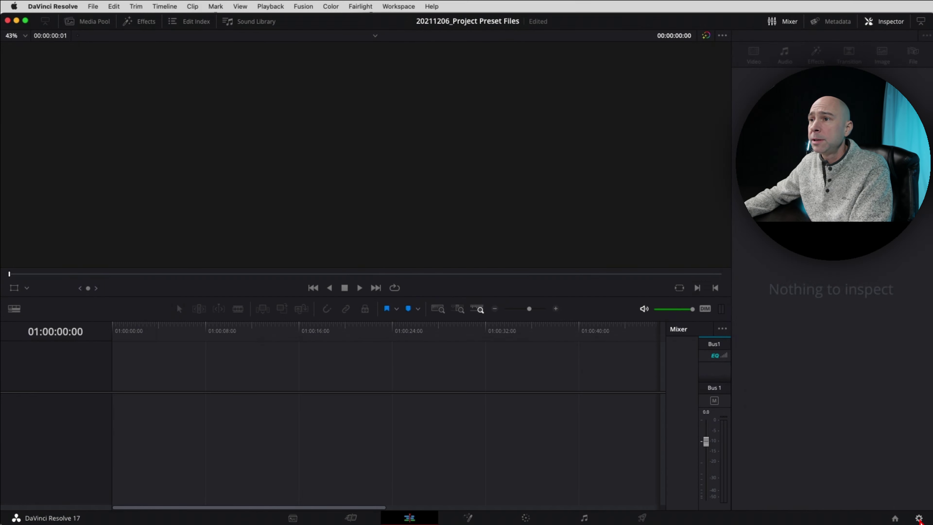
Load the '23.976 FPS - 1080HD Project' preset from Project Settings › Presets, then close settings
click(918, 518)
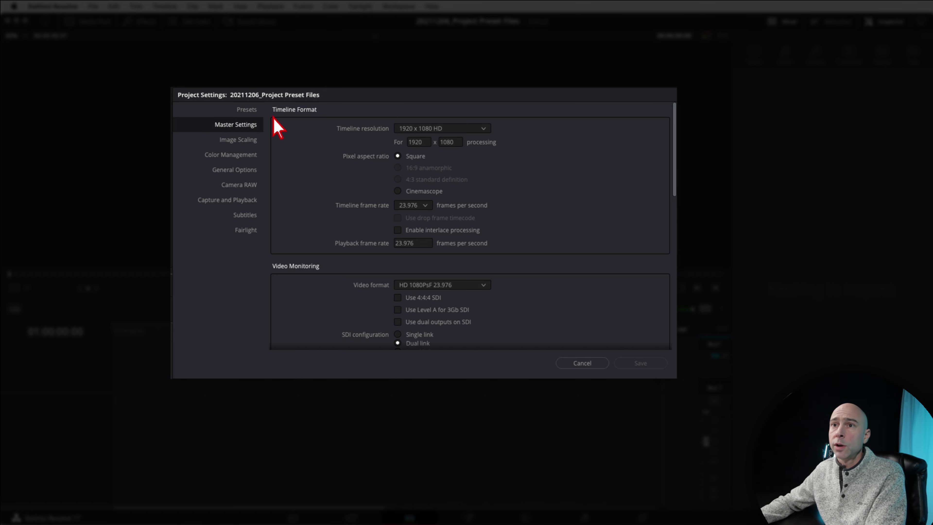
click(247, 110)
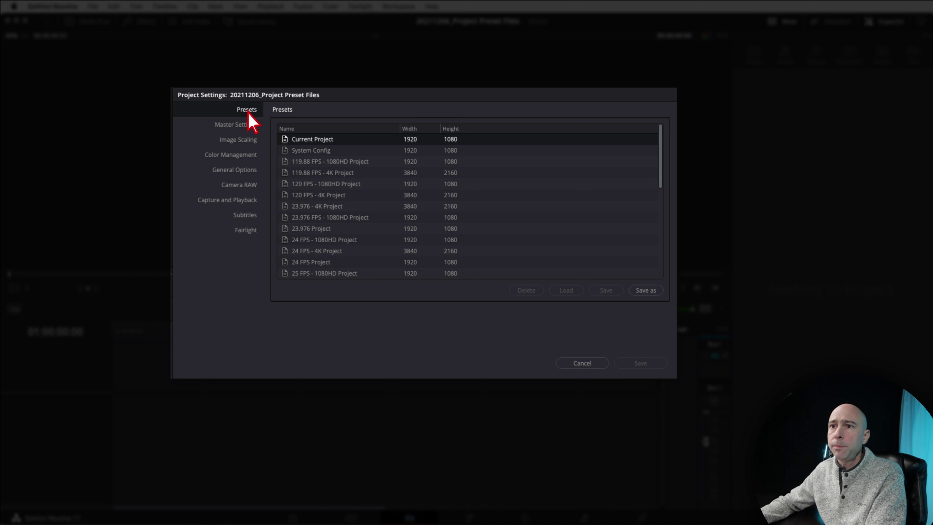
scroll(333, 213, down, 2)
scroll(333, 212, down, 4)
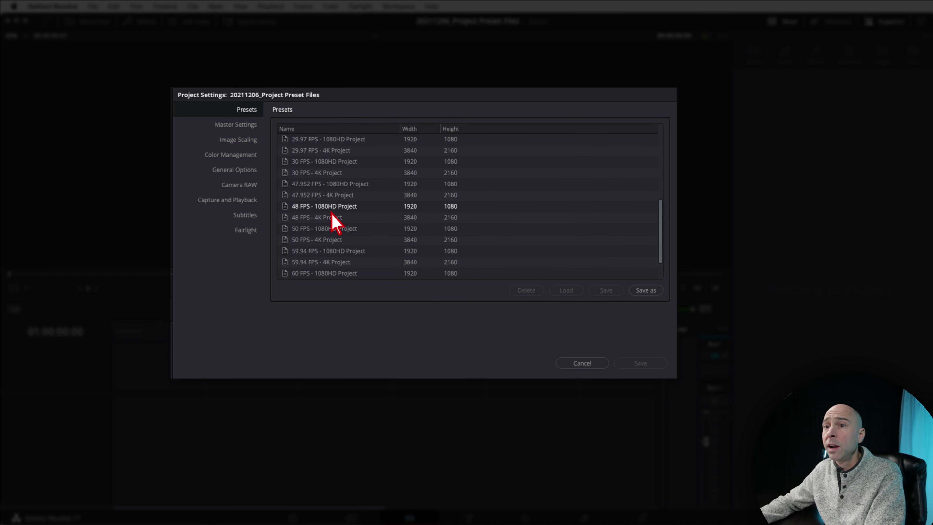
scroll(333, 217, up, 6)
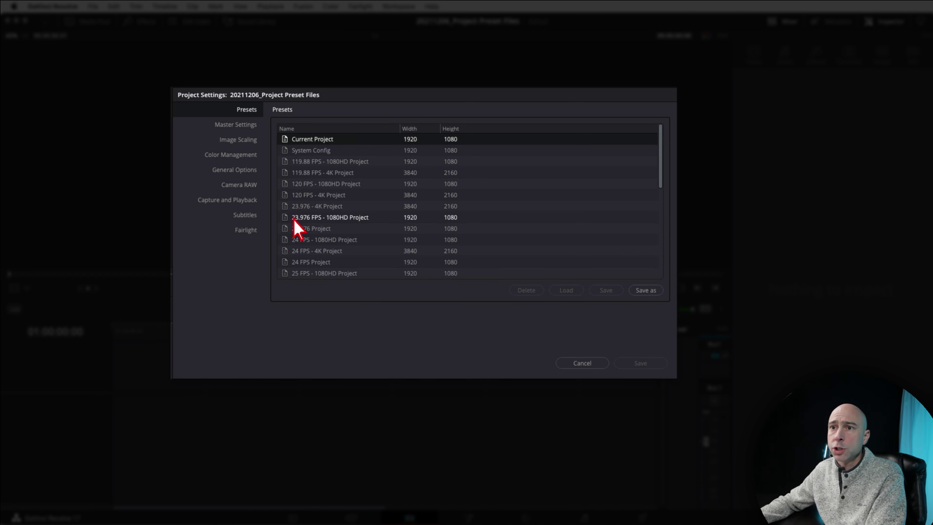
click(304, 218)
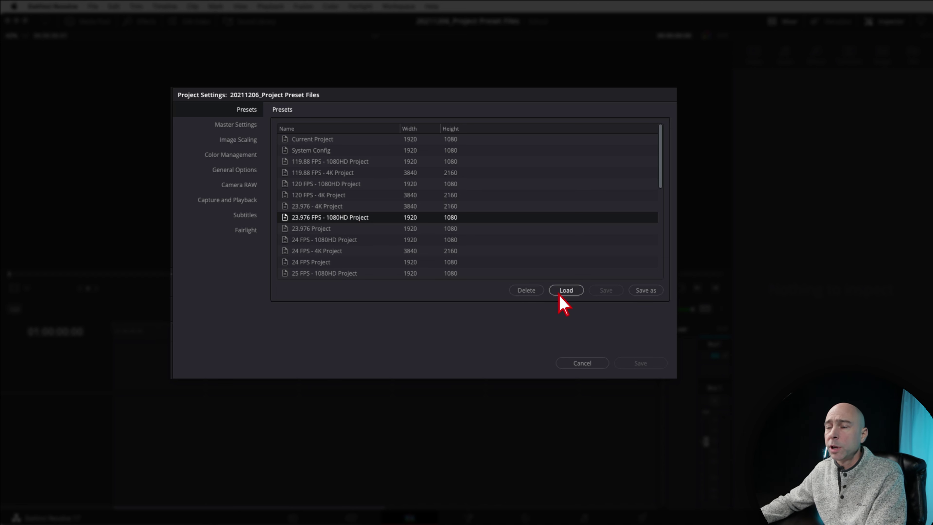
click(568, 294)
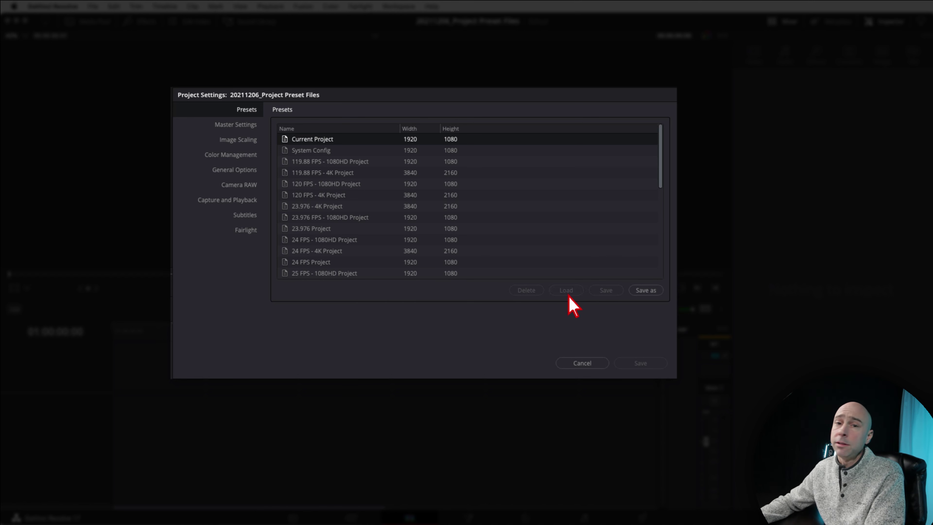
click(583, 364)
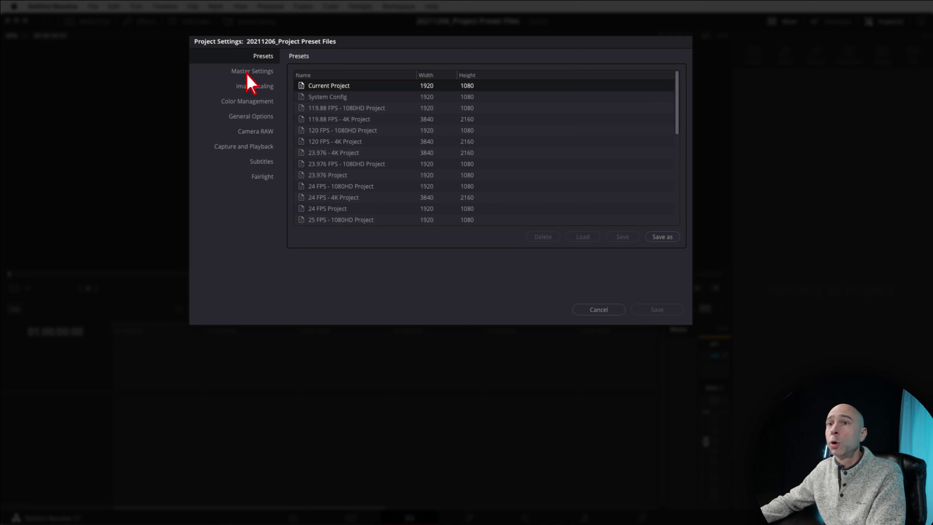
Review Master Settings: 1920x1080 HD at 23.976 fps, ProRes 422 HQ proxies, LT render cache
click(246, 73)
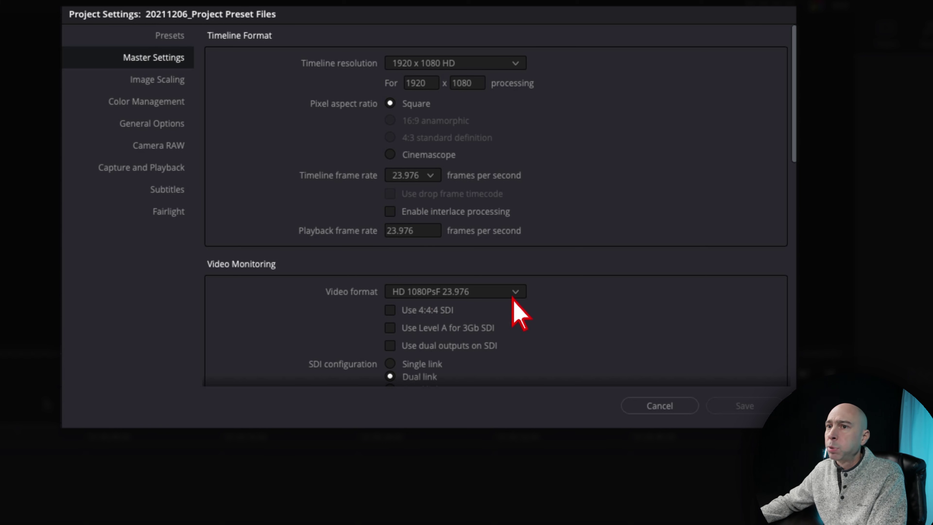
scroll(388, 290, down, 10)
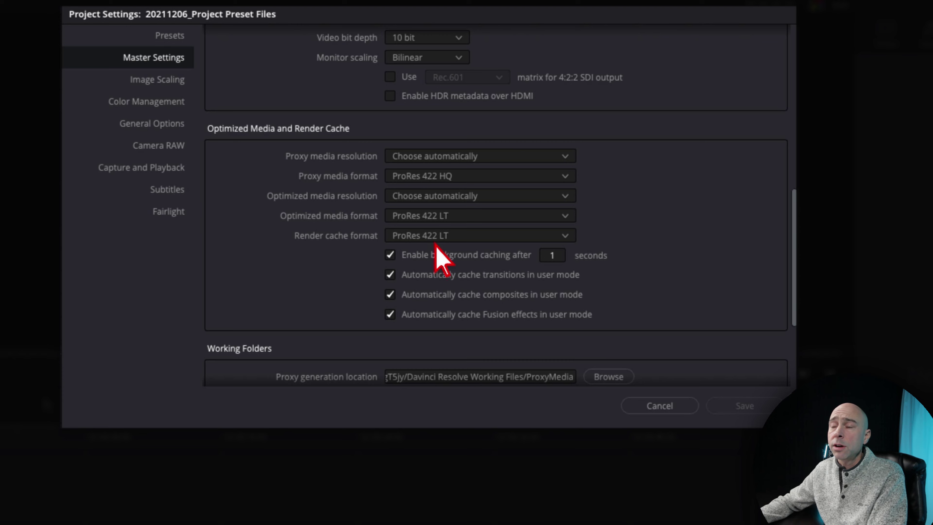
scroll(438, 254, up, 10)
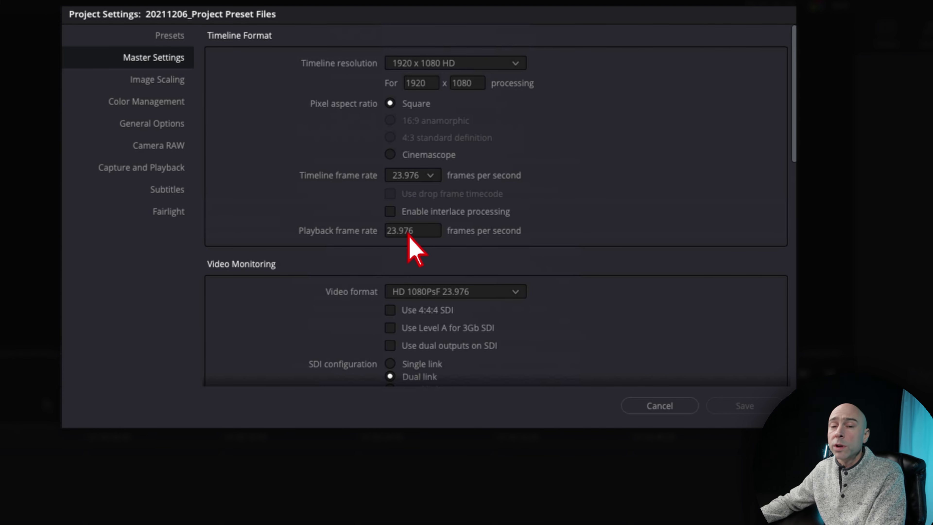
Load the '120 FPS - 4K Project' preset from the Presets list
click(164, 36)
click(258, 131)
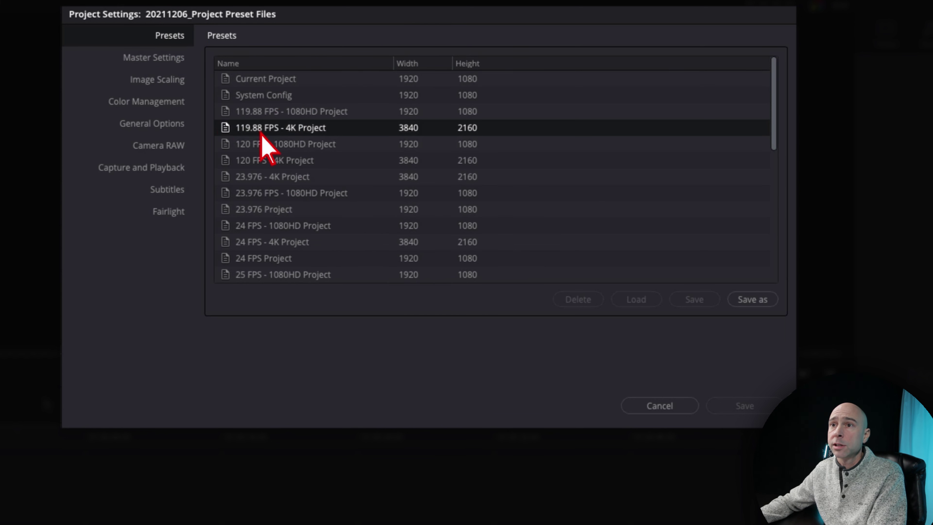
click(257, 160)
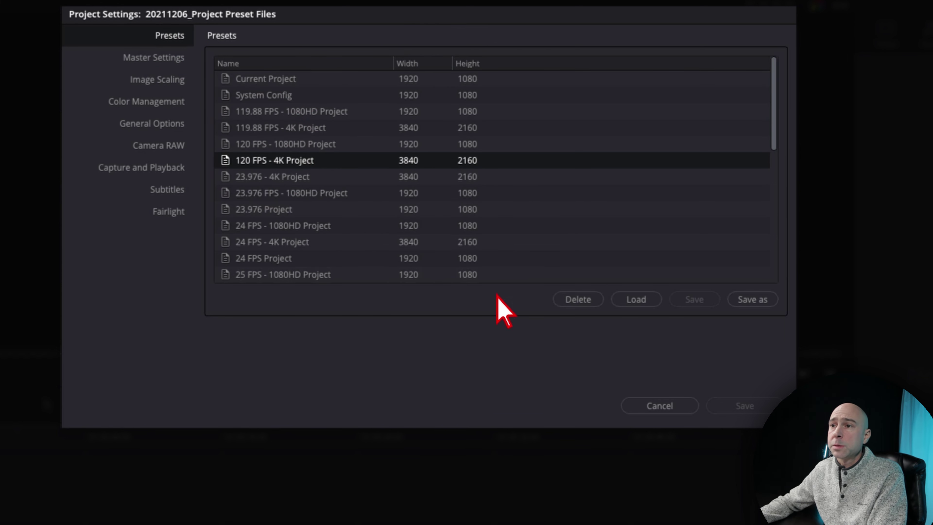
click(636, 299)
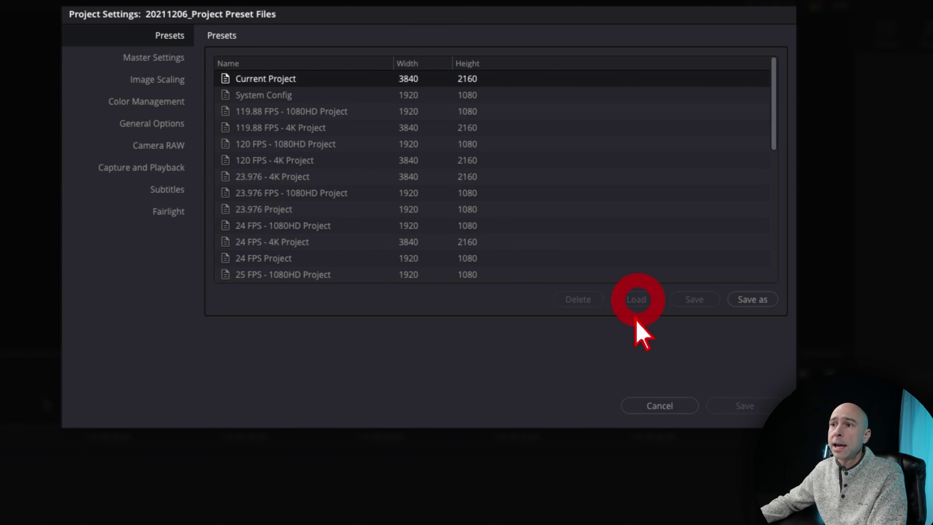
Review Master Settings showing the 3840x2160 Ultra HD timeline at 120 fps
click(165, 59)
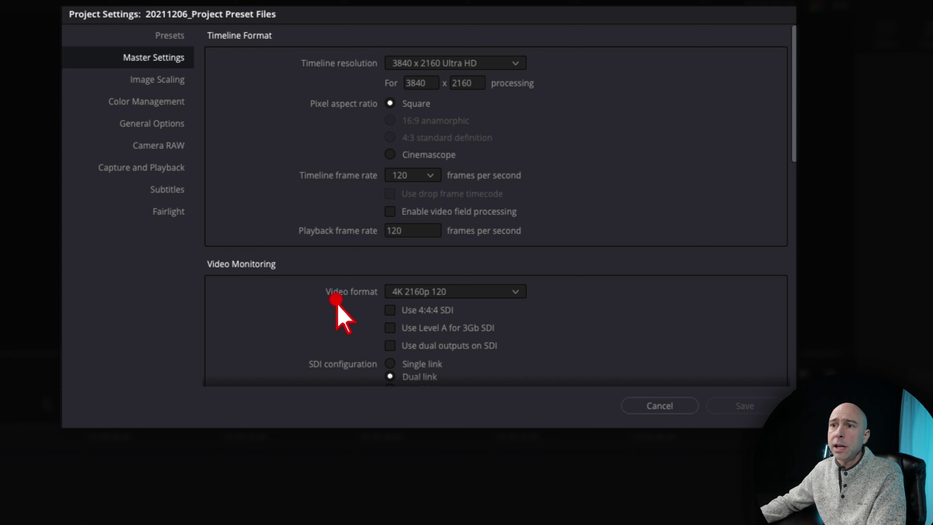
scroll(343, 316, down, 4)
scroll(350, 221, down, 3)
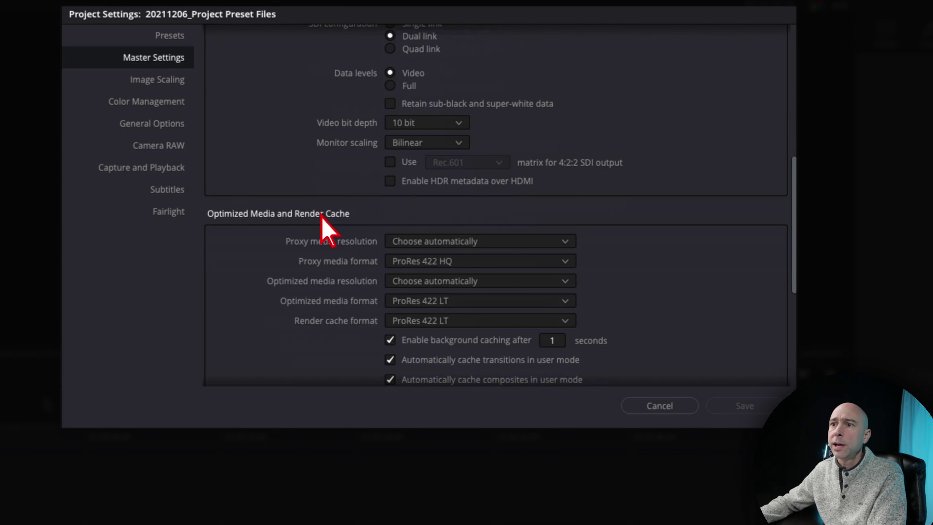
scroll(312, 217, up, 6)
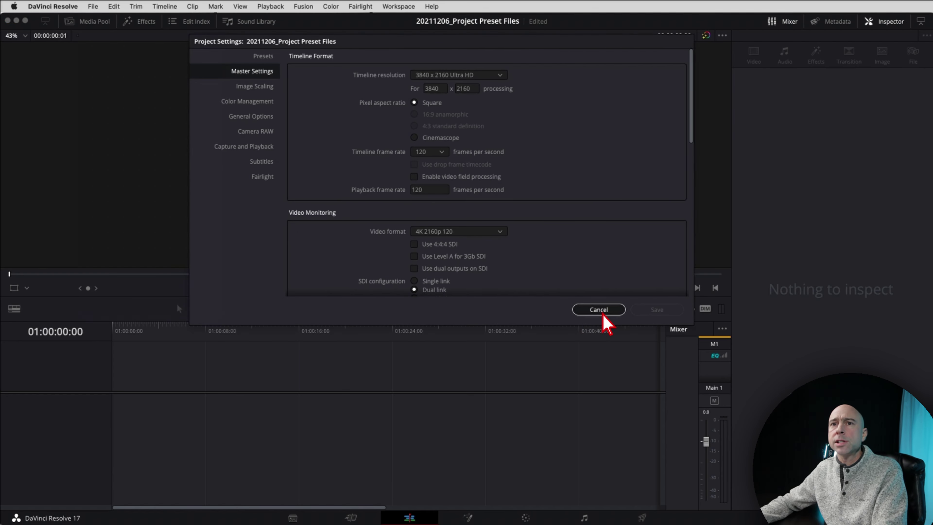
Close Project Settings and reopen it via File › Project Settings to the Presets list
click(660, 406)
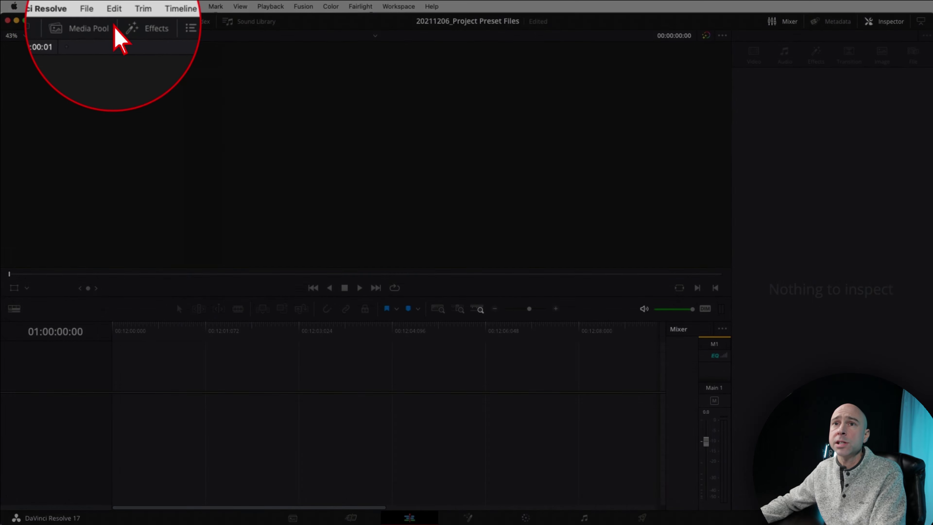
click(93, 6)
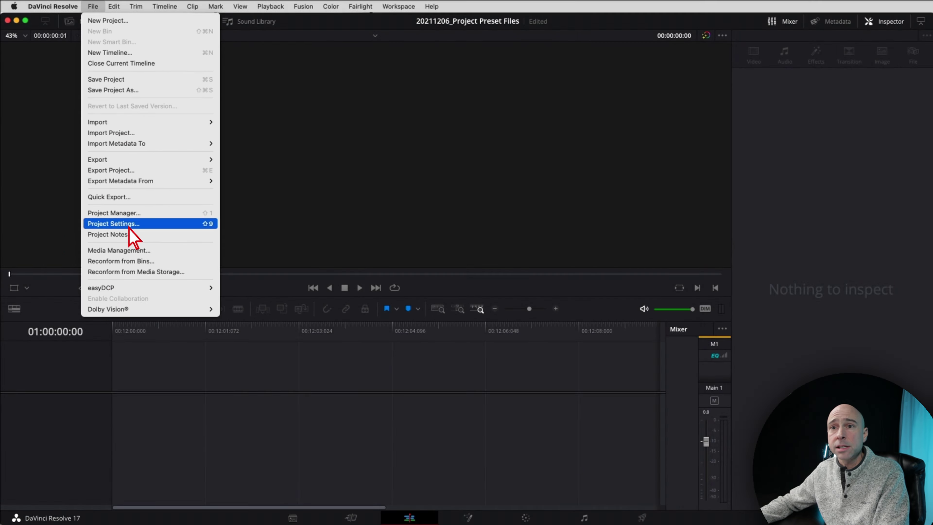
click(130, 224)
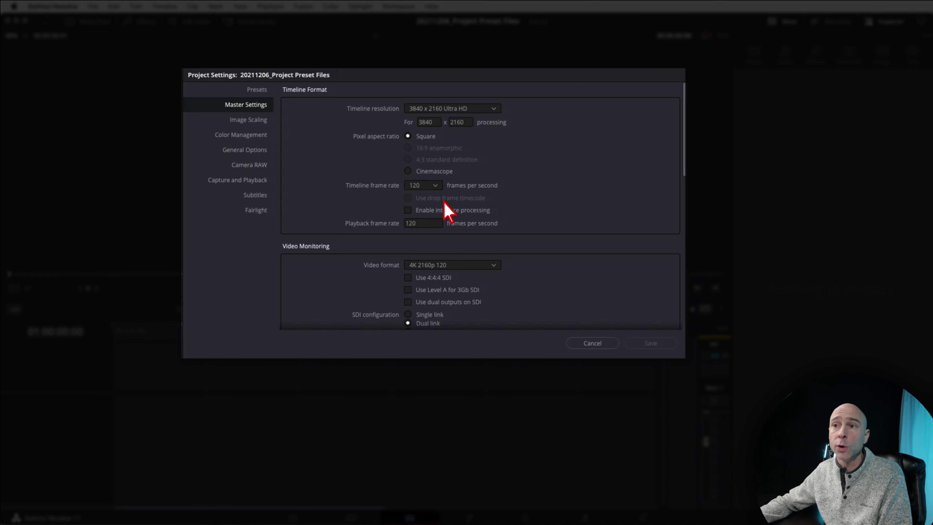
click(259, 90)
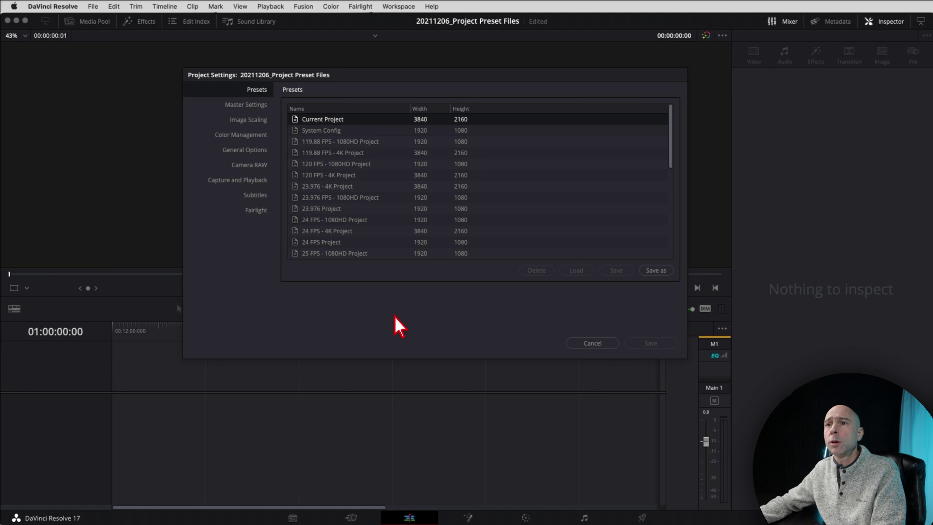
Confirm Master Settings kept the 4K 120 fps values, down to Working Folders
click(246, 104)
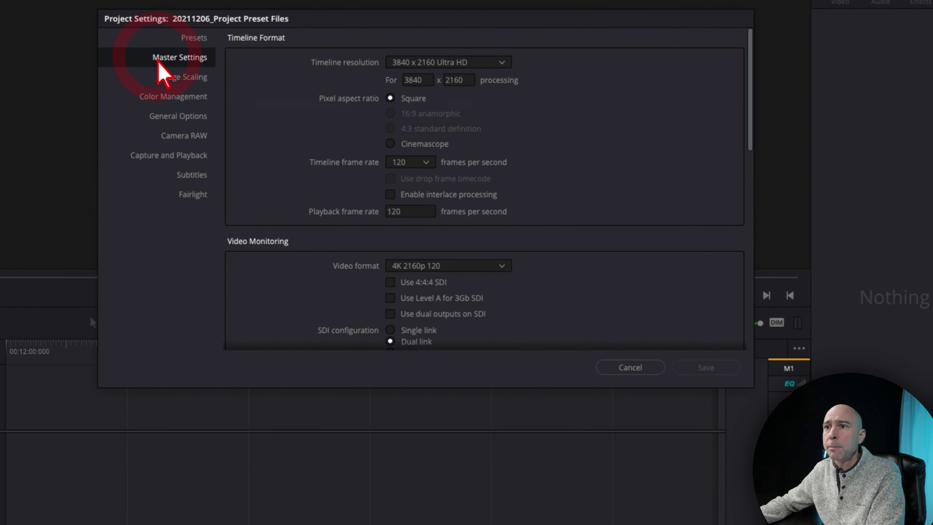
scroll(505, 212, down, 10)
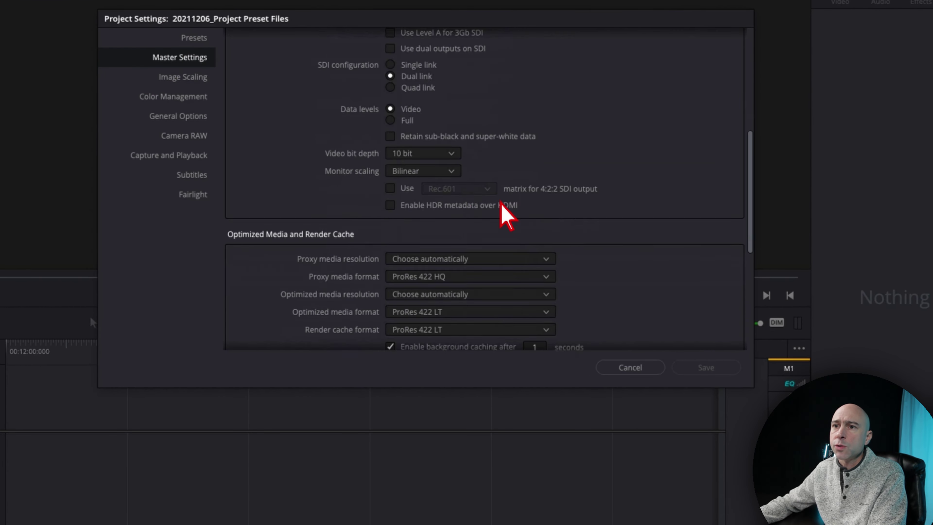
scroll(502, 203, down, 3)
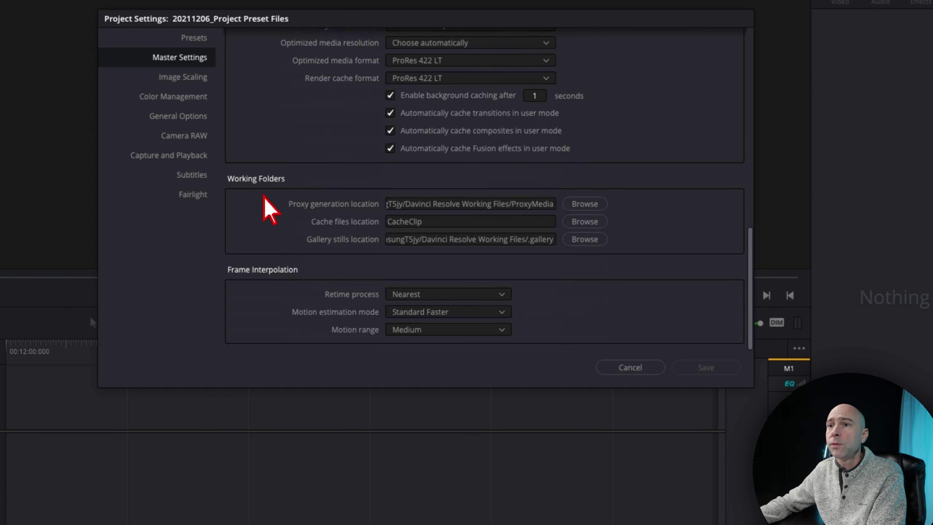